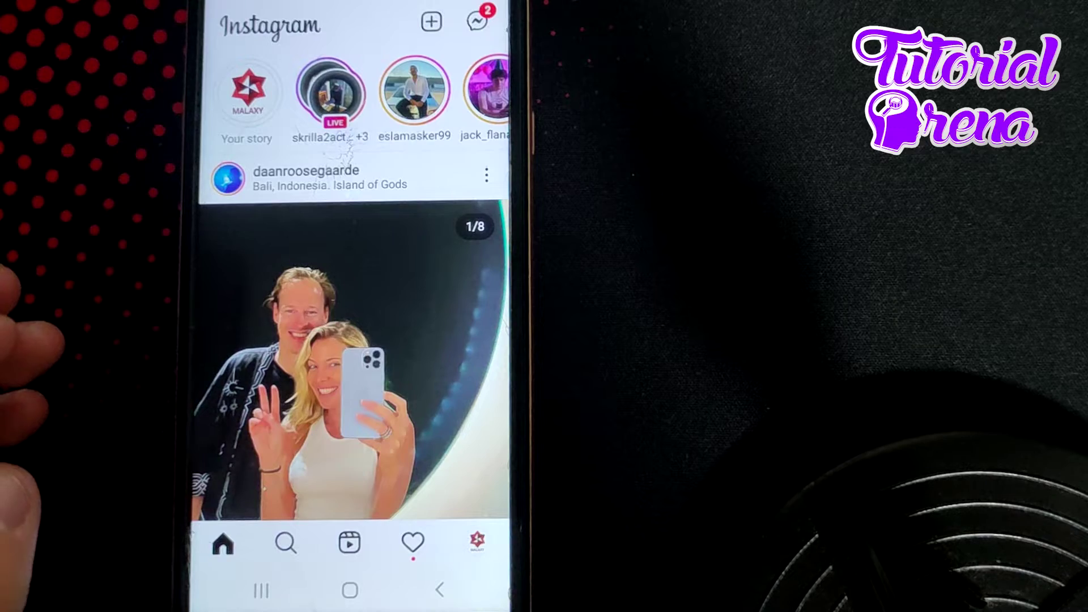
- Open account Settings from the options menu on your profile page
left_click(476, 542)
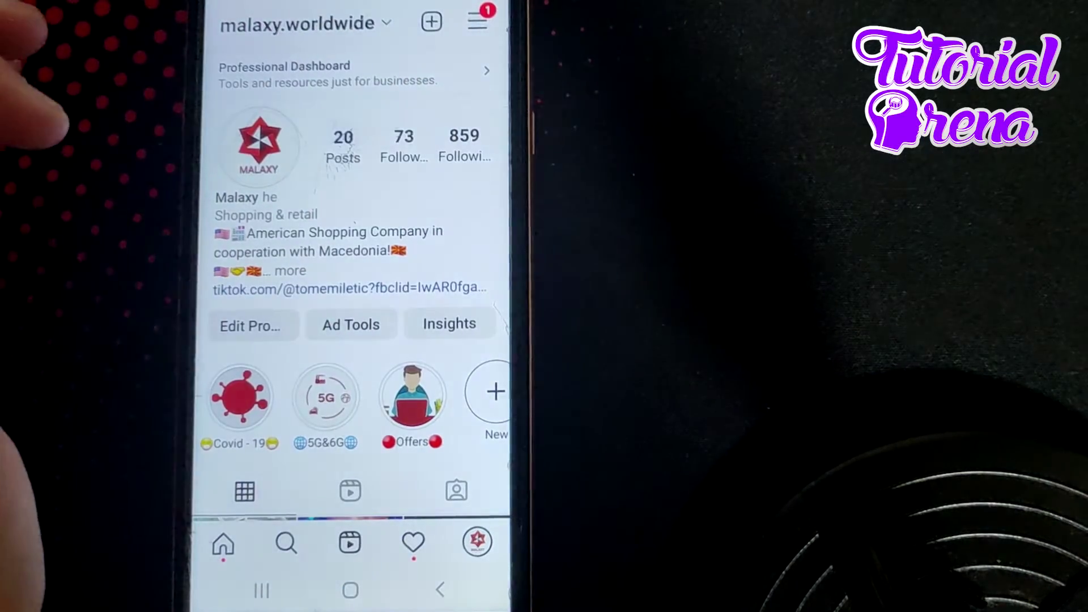
left_click(478, 23)
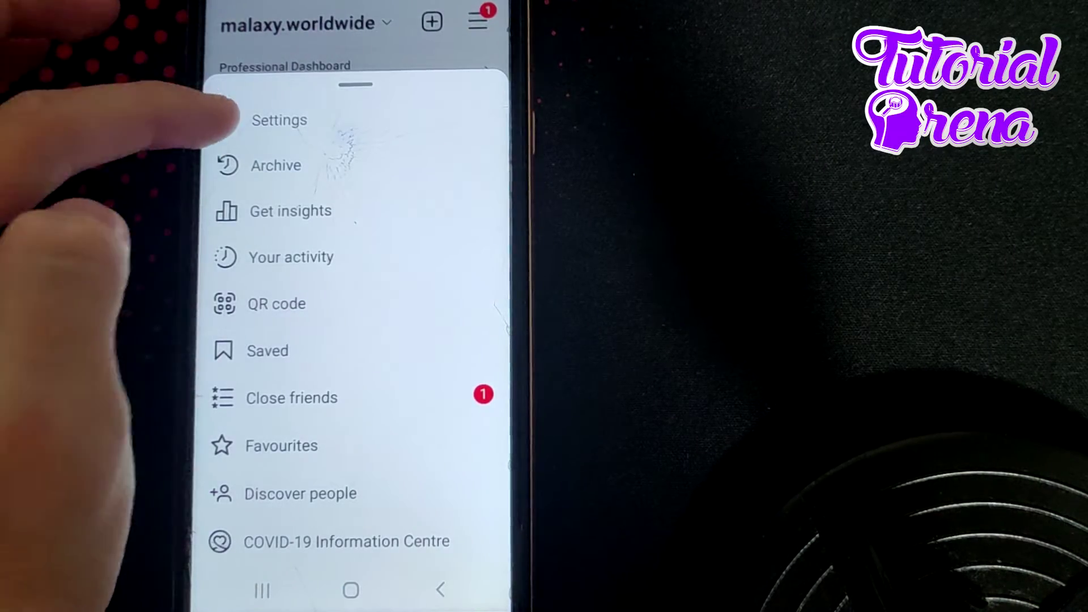
left_click(255, 119)
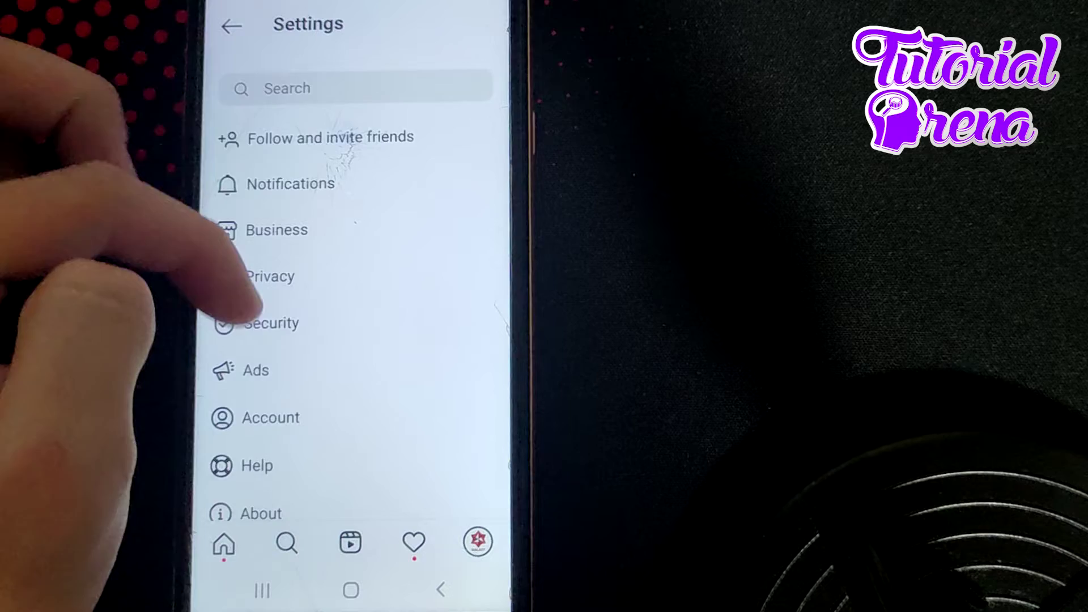
scroll(340, 298, "down", 2)
- Open Help and pick 'Report a problem' to show Spam, Feedback and Problem options
left_click(258, 360)
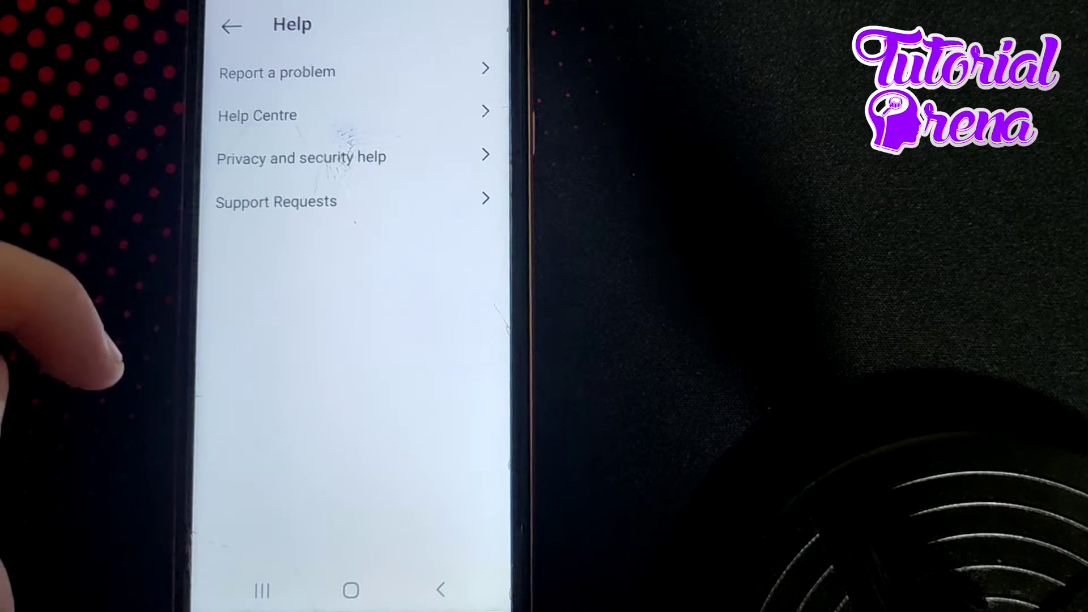
left_click(255, 72)
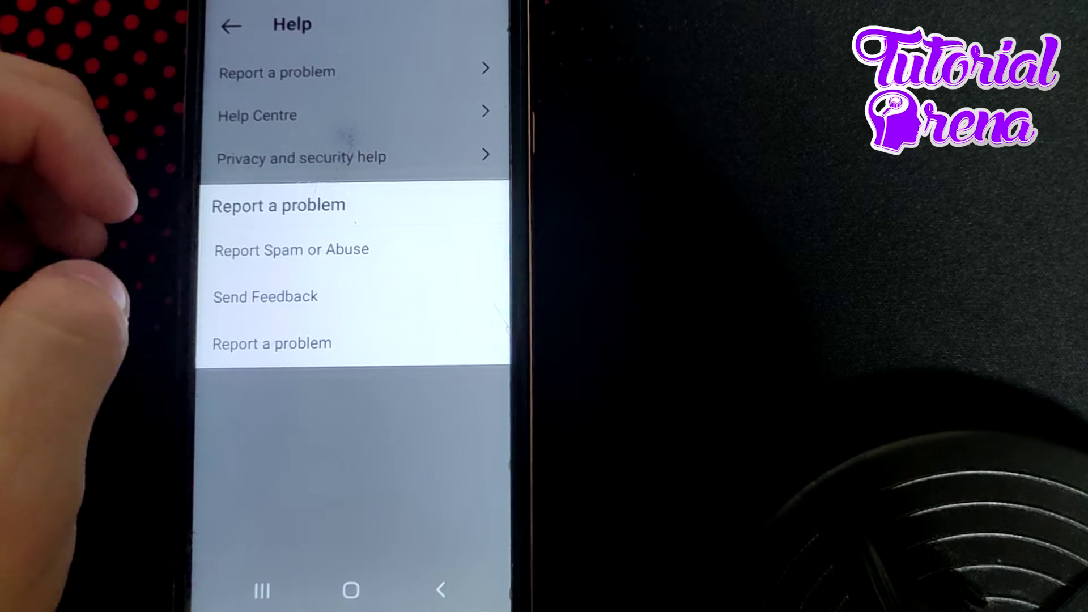
- Choose 'Report a problem' in the sheet and dismiss the keyboard to view the blank form
left_click(289, 251)
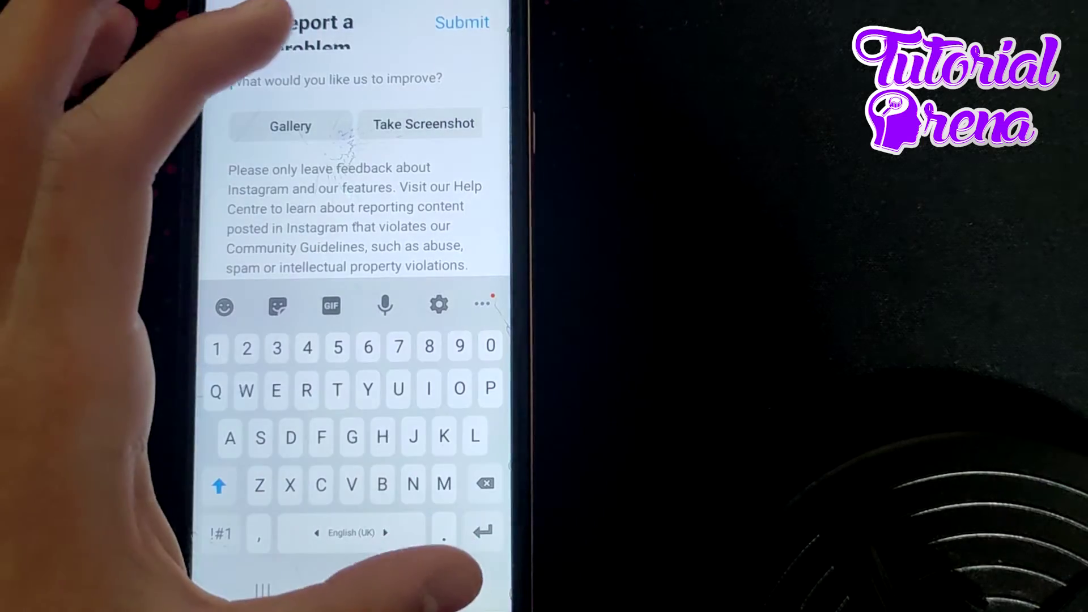
left_click(440, 590)
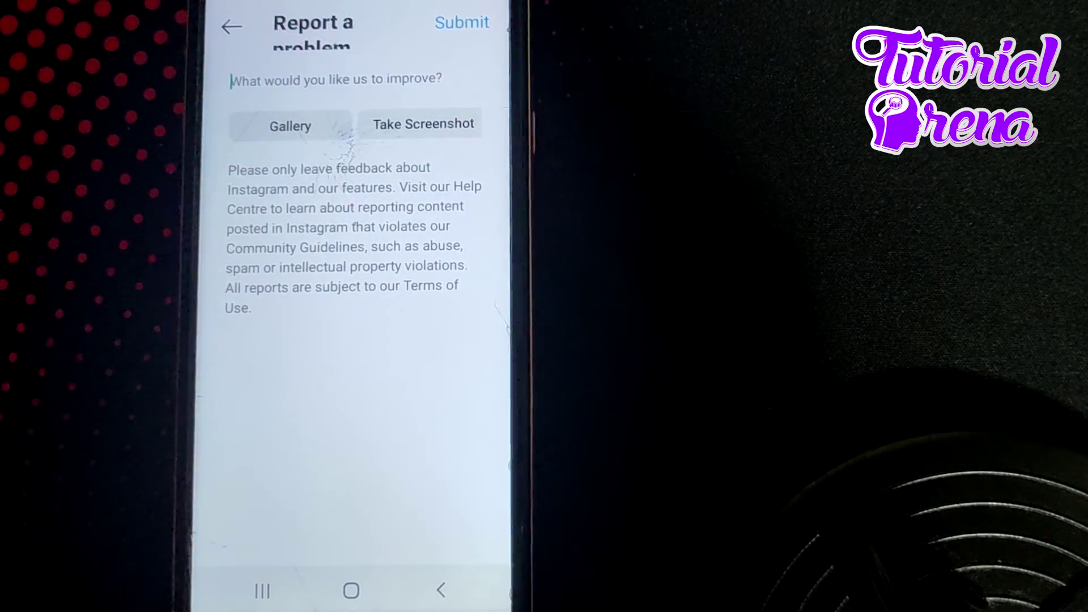